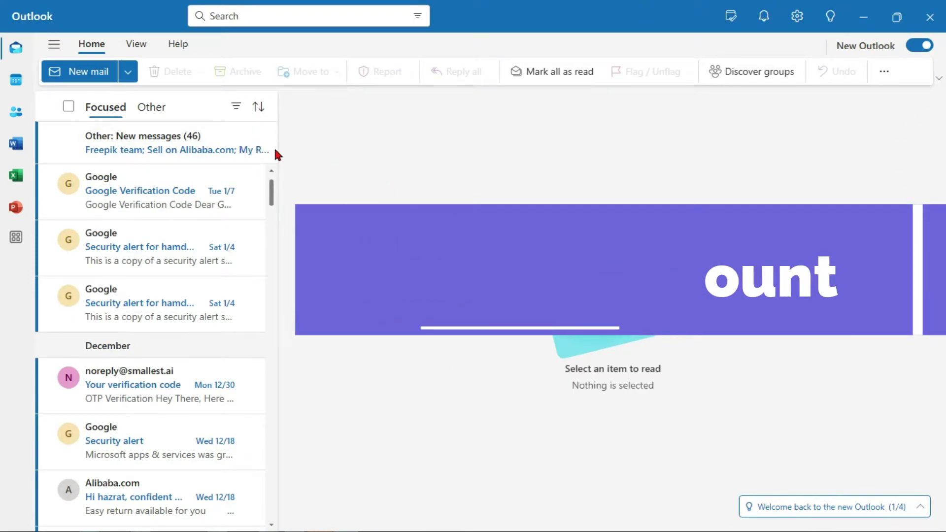
# - Show the folder pane with Favorites and the account's folders beside the message list
pyautogui.click(54, 44)
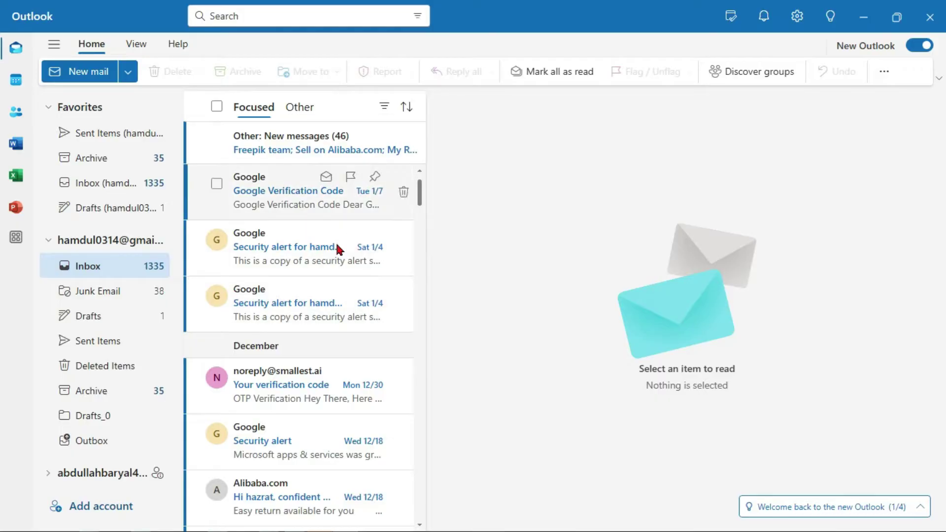
pyautogui.moveTo(348, 362)
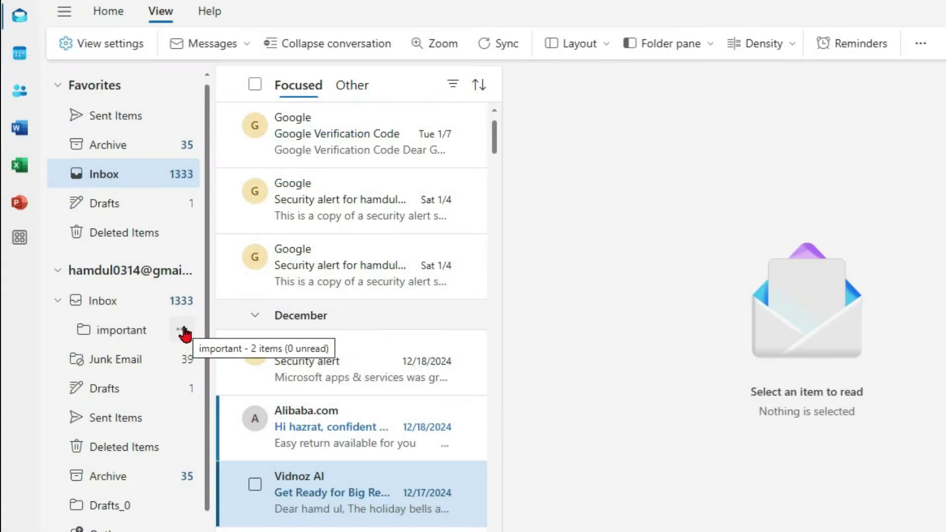
# - Add the Inbox's 'important' folder to Favorites and open its two messages from there
pyautogui.click(183, 330)
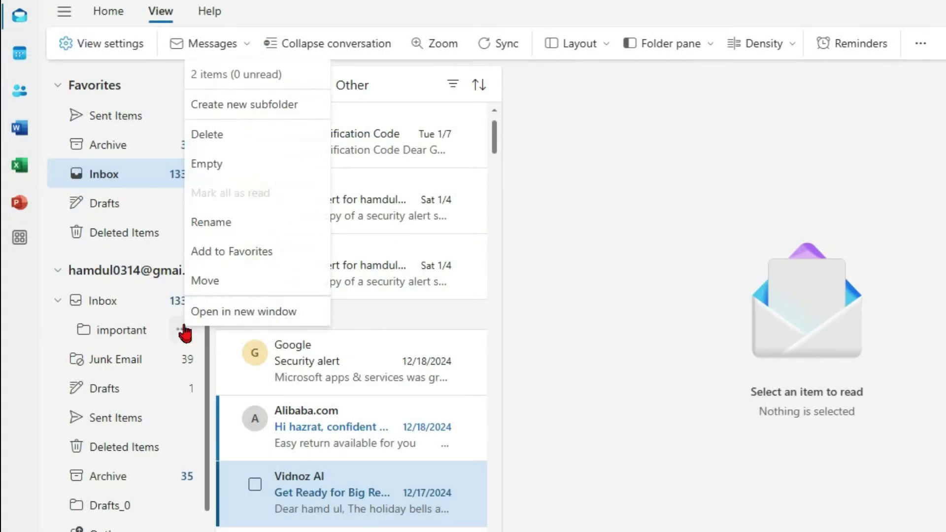
pyautogui.click(217, 254)
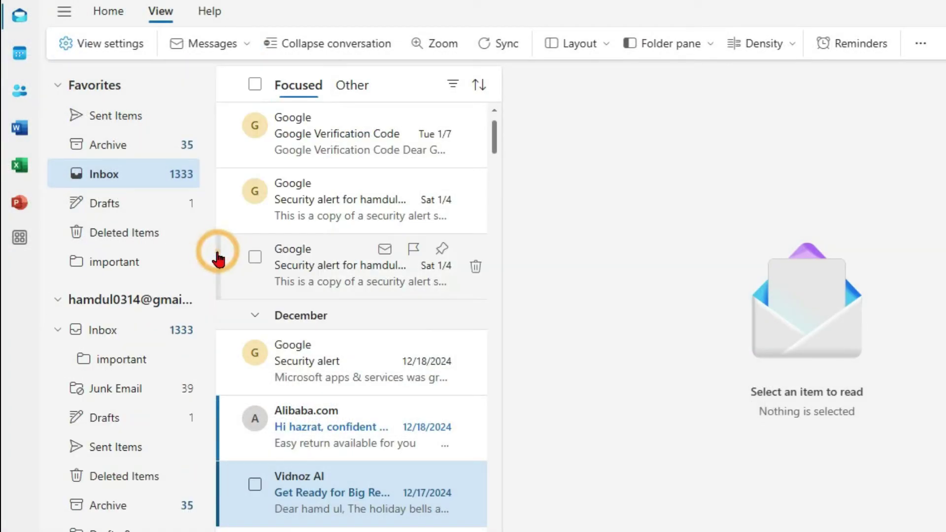
pyautogui.rightClick(182, 266)
pyautogui.click(144, 264)
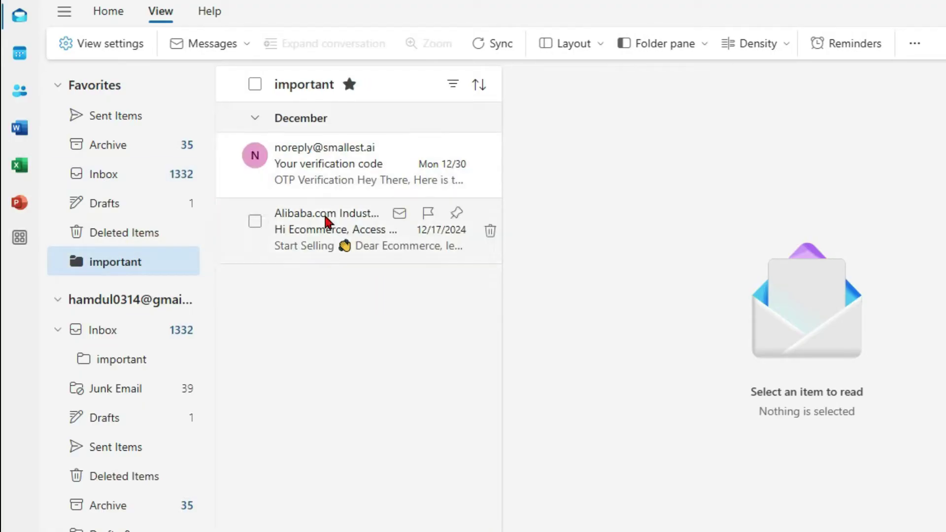
# - Pin the Alibaba.com Industry Update message to the top, then dismiss the folder pane options unchanged
pyautogui.rightClick(325, 221)
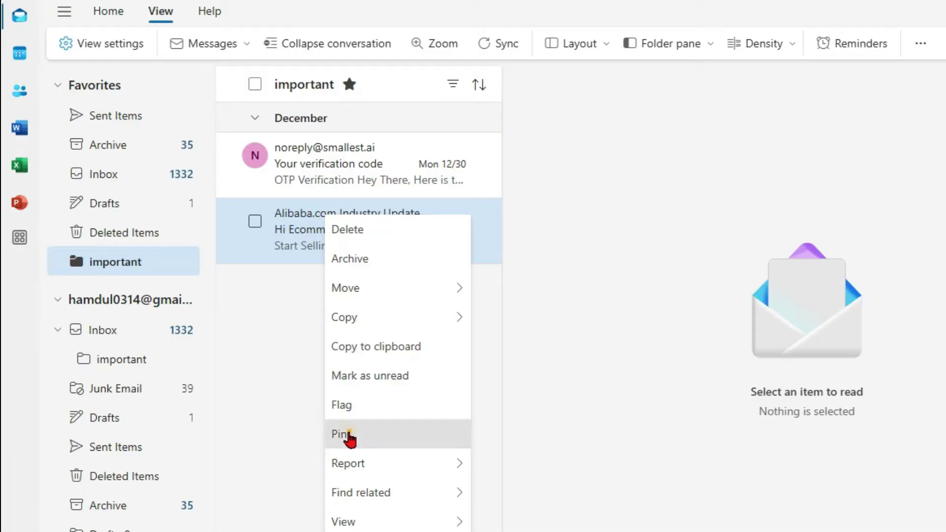
pyautogui.click(347, 433)
pyautogui.moveTo(369, 156)
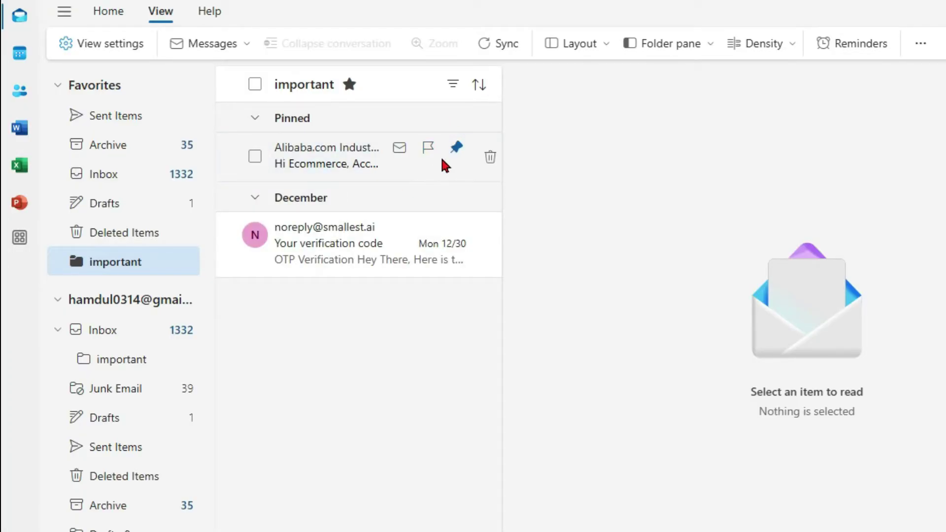
pyautogui.click(675, 46)
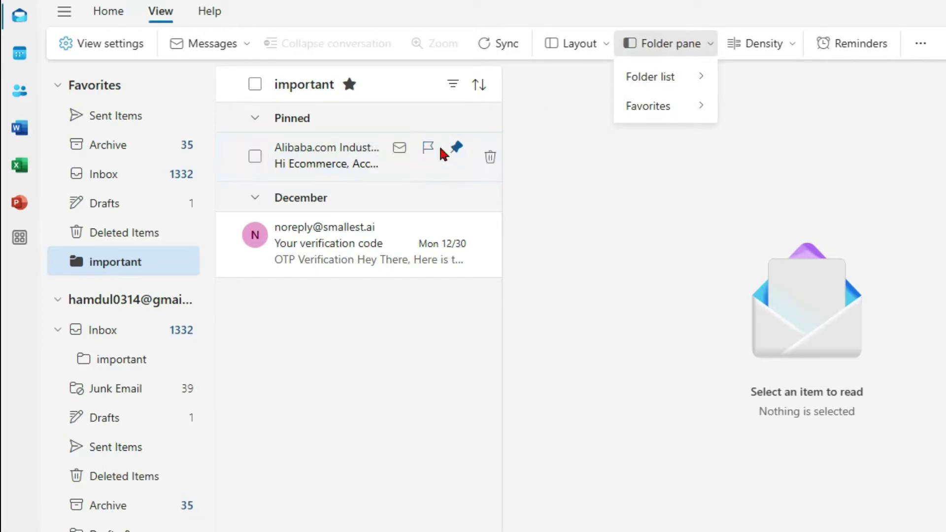
pyautogui.click(207, 197)
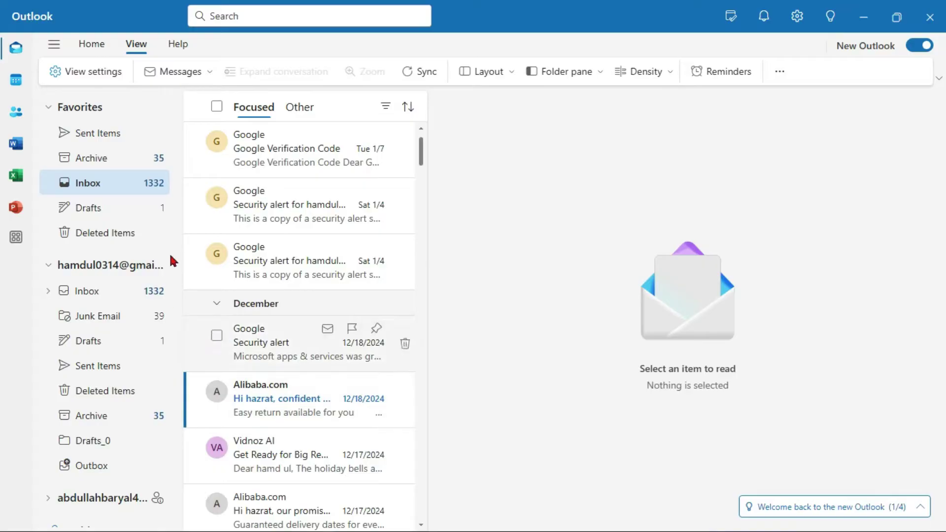
# - Expand Inbox and 'important', then drag the 'my' subfolder around to try repositioning it
pyautogui.click(48, 291)
pyautogui.click(52, 316)
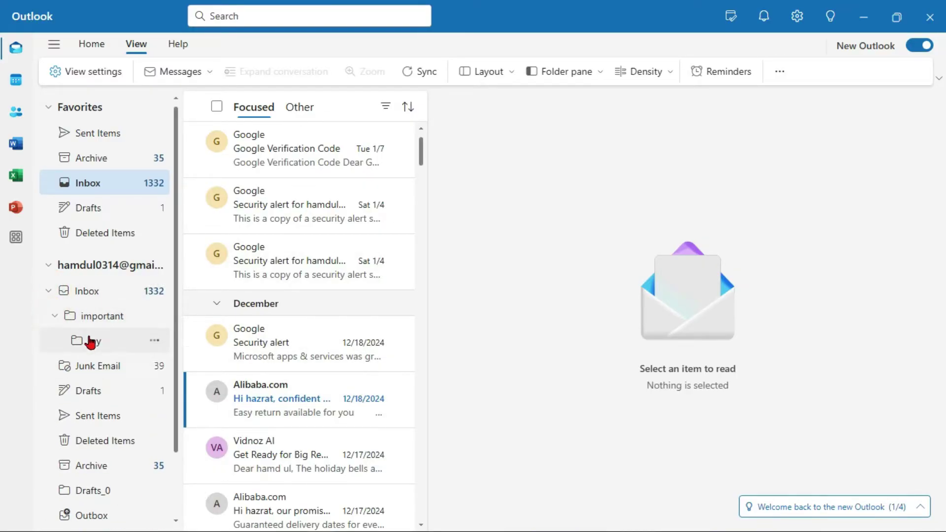
pyautogui.moveTo(97, 340)
pyautogui.mouseDown()
pyautogui.moveTo(134, 318)
pyautogui.moveTo(150, 270)
pyautogui.mouseUp()
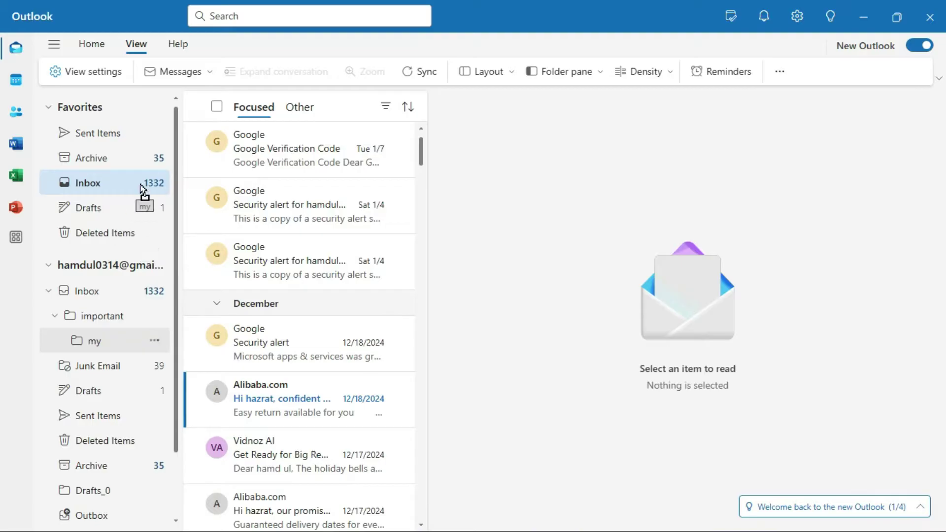
pyautogui.moveTo(151, 271); pyautogui.dragTo(329, 255)
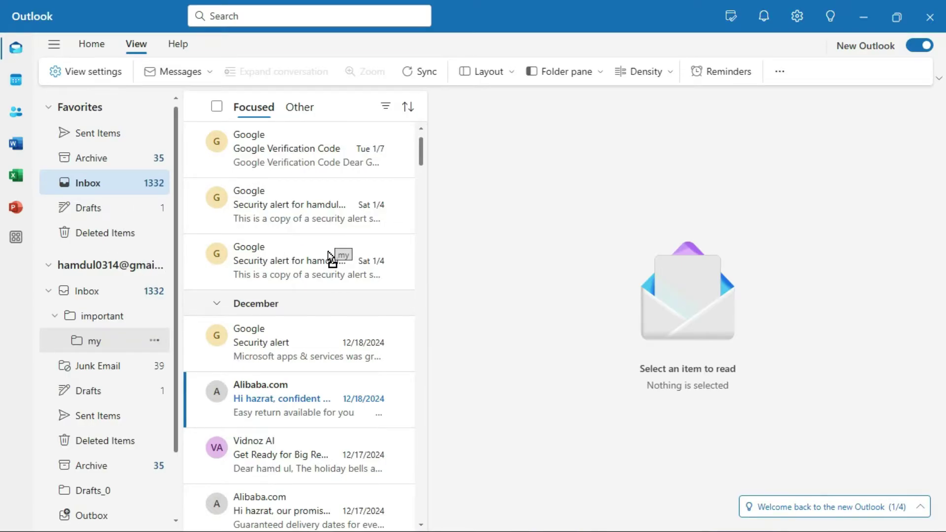
pyautogui.moveTo(329, 255); pyautogui.dragTo(76, 338)
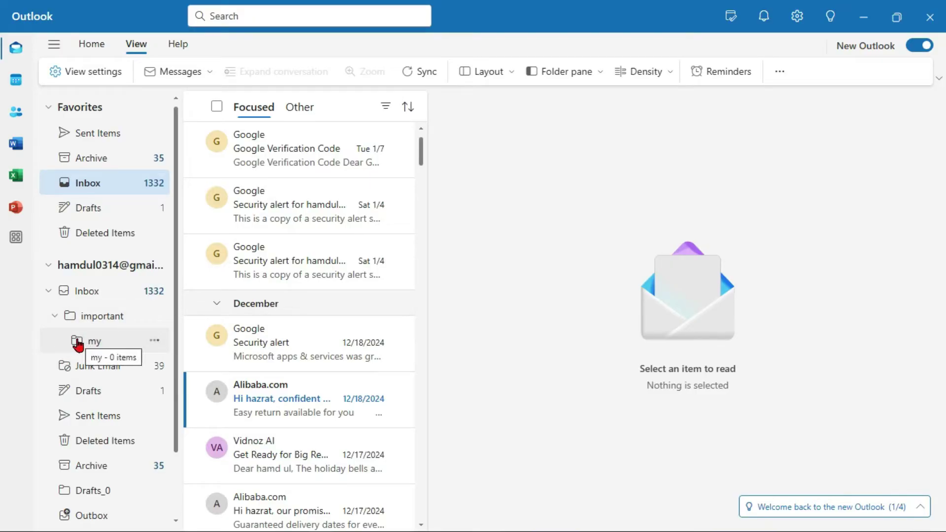
pyautogui.moveTo(78, 345)
pyautogui.mouseDown()
pyautogui.moveTo(317, 271)
pyautogui.moveTo(170, 295)
pyautogui.mouseUp()
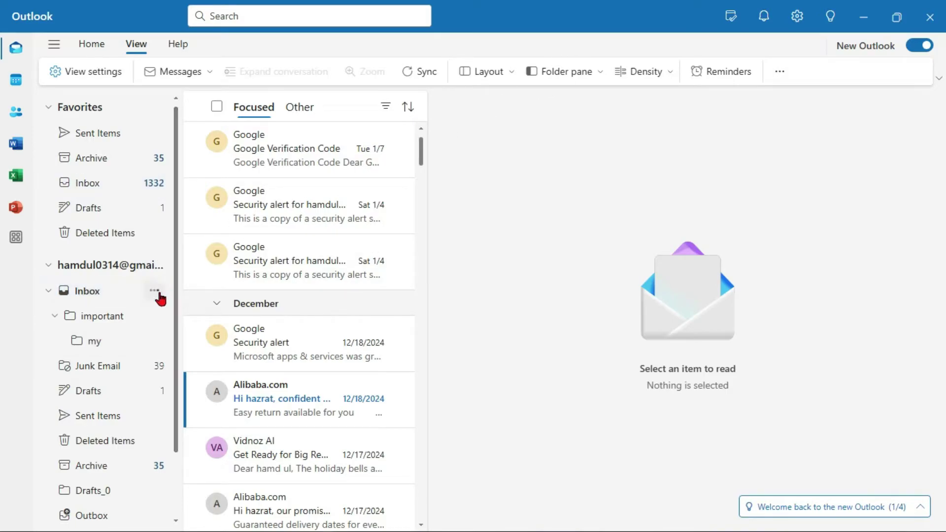
# - Bring up the Inbox options, then the Categorise menu for the second Google security alert
pyautogui.click(154, 292)
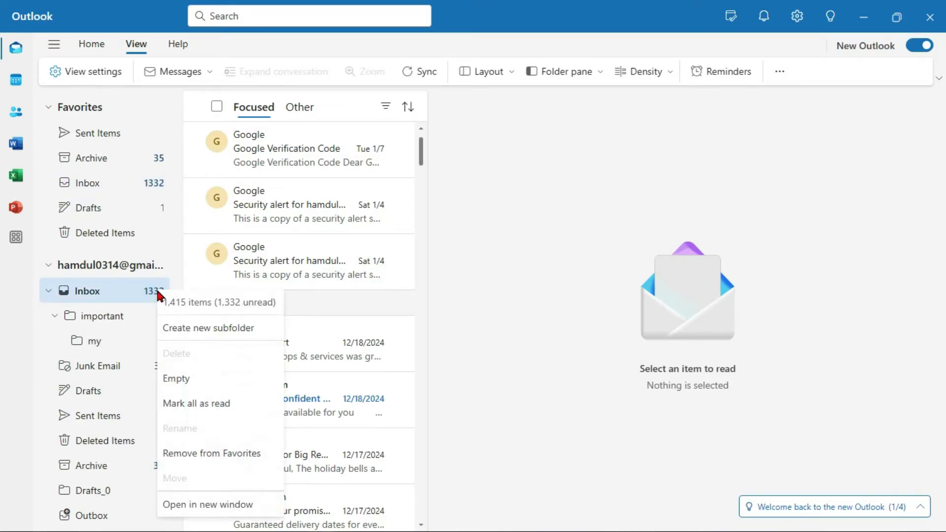
pyautogui.rightClick(315, 199)
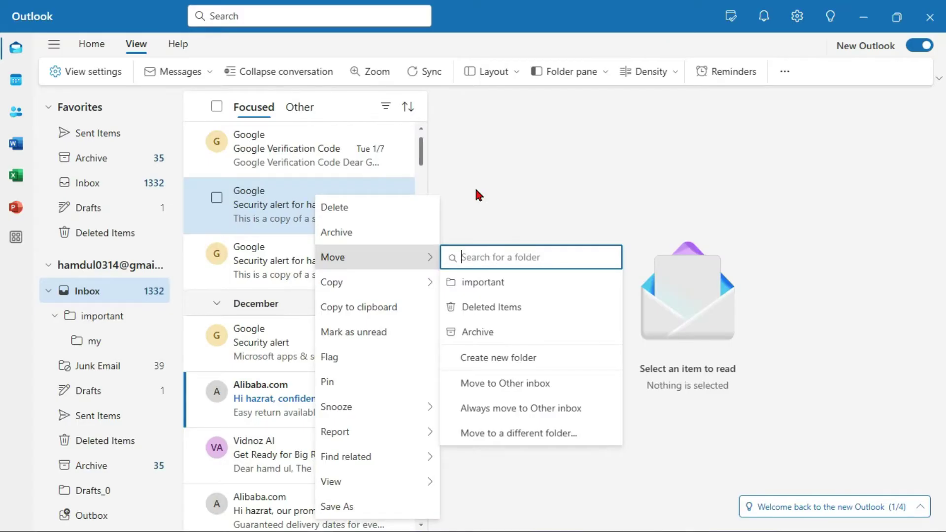
# - Close the Google message's context menu without choosing a category
pyautogui.click(464, 253)
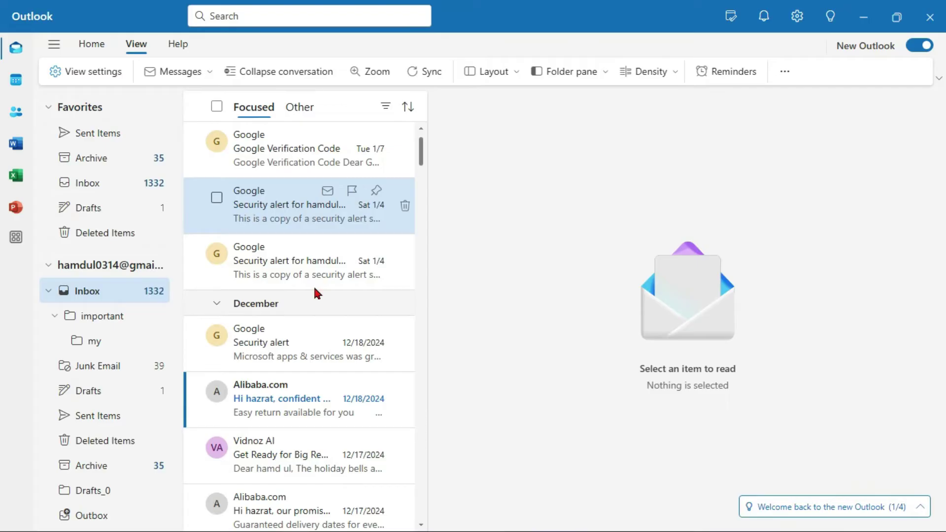
pyautogui.moveTo(104, 316)
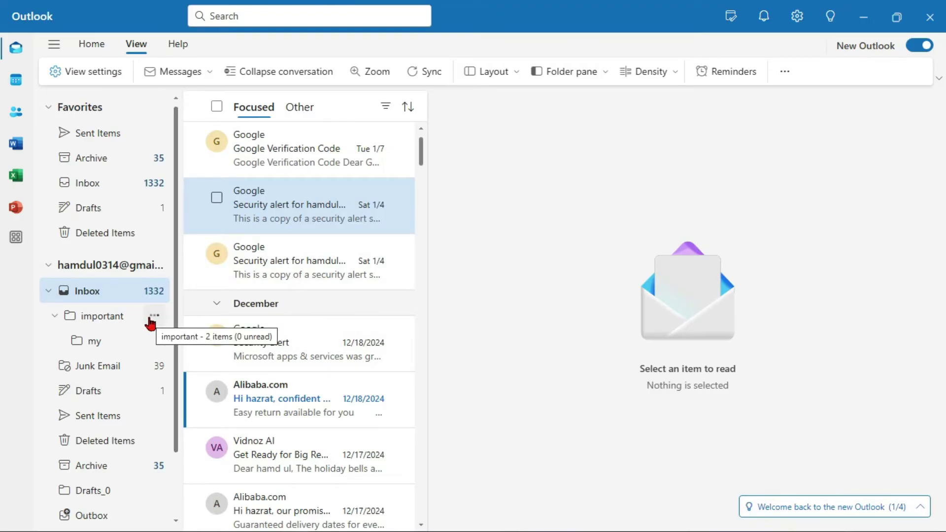
# - Open the 'important' folder in its own separate Outlook window
pyautogui.click(152, 319)
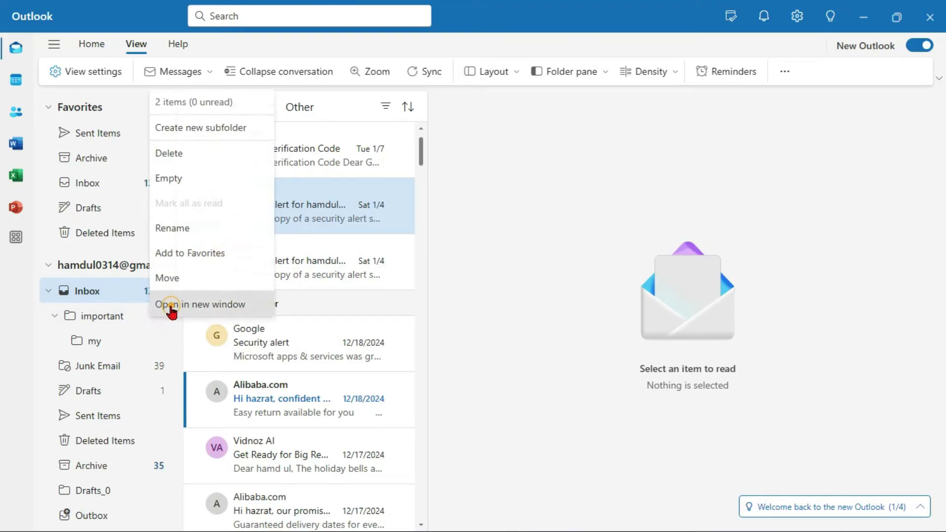
pyautogui.click(171, 310)
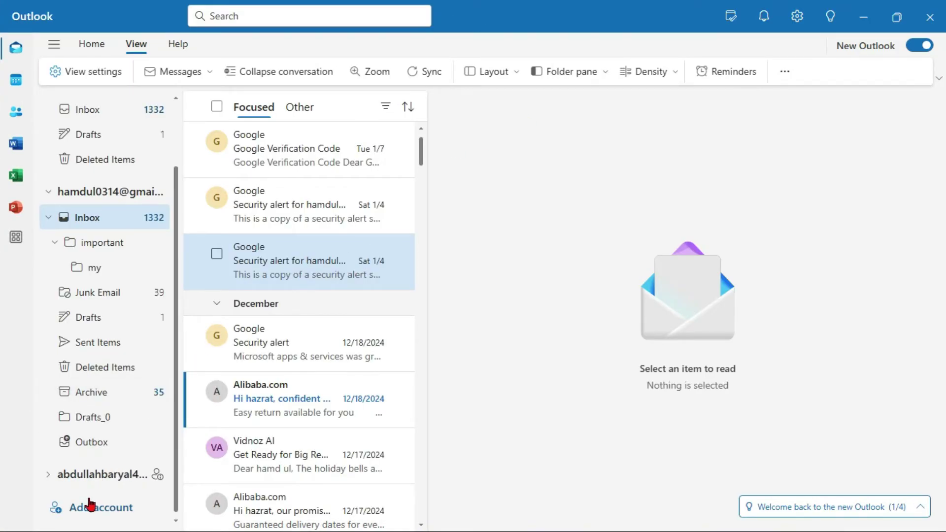
pyautogui.click(90, 510)
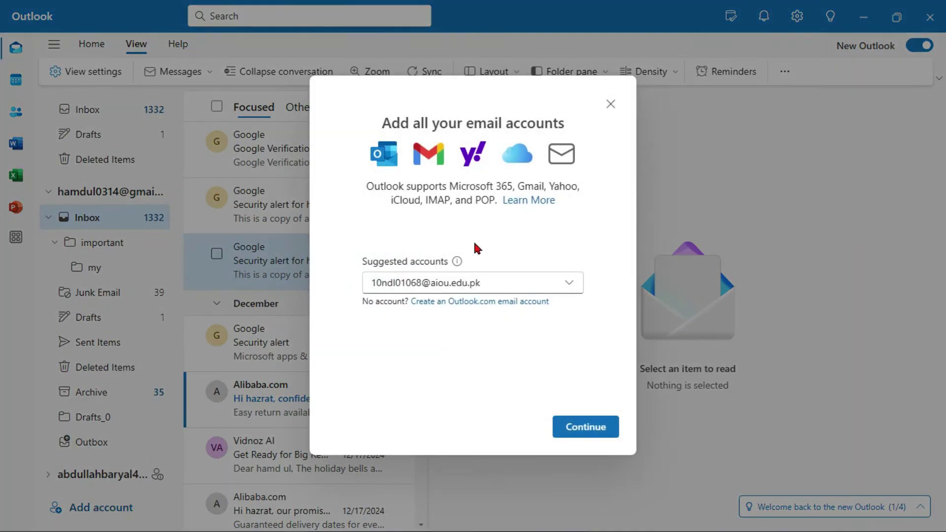
pyautogui.click(611, 104)
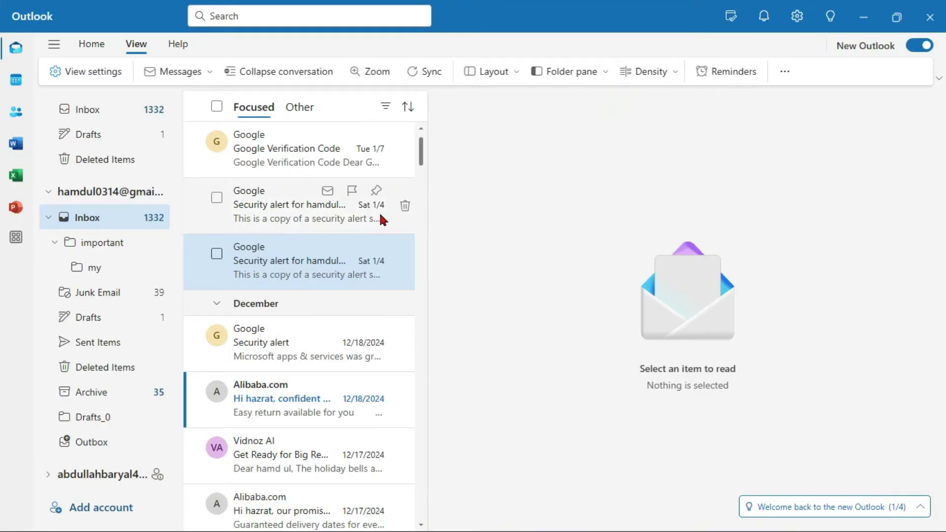
pyautogui.rightClick(288, 254)
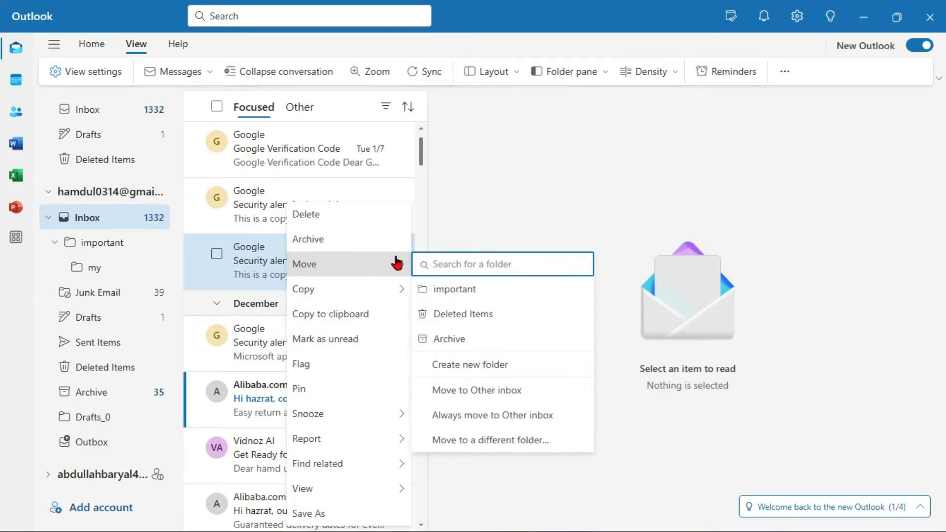
pyautogui.moveTo(348, 264)
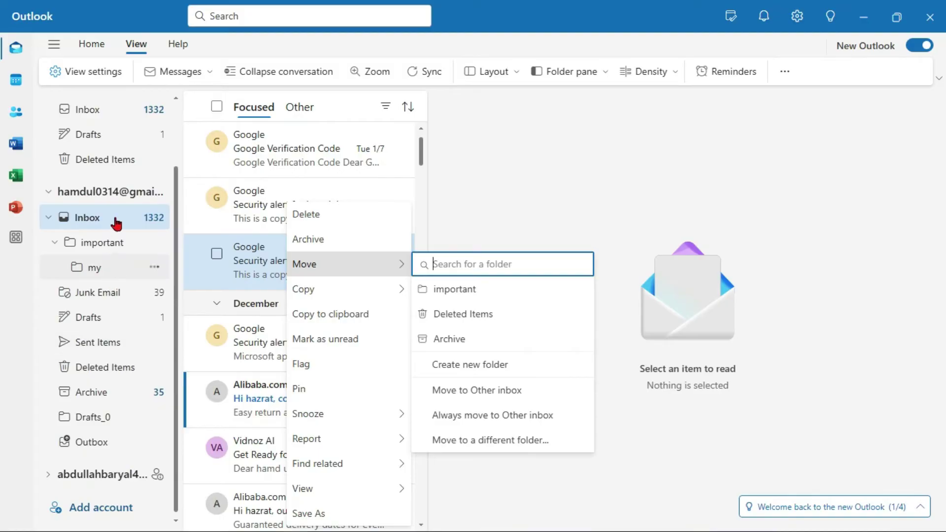
pyautogui.press('Escape')
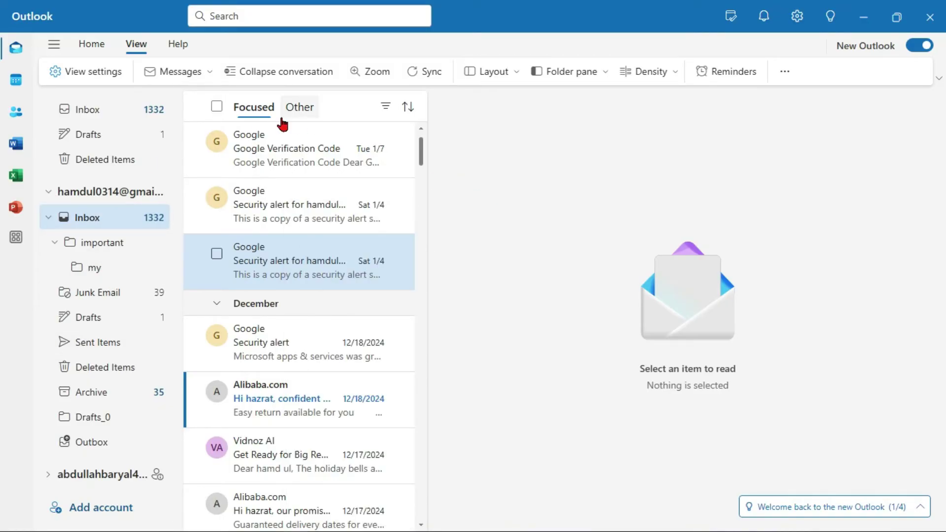
# - Open Outlook Settings and go to the Offline page under General
pyautogui.moveTo(111, 109)
pyautogui.click(56, 71)
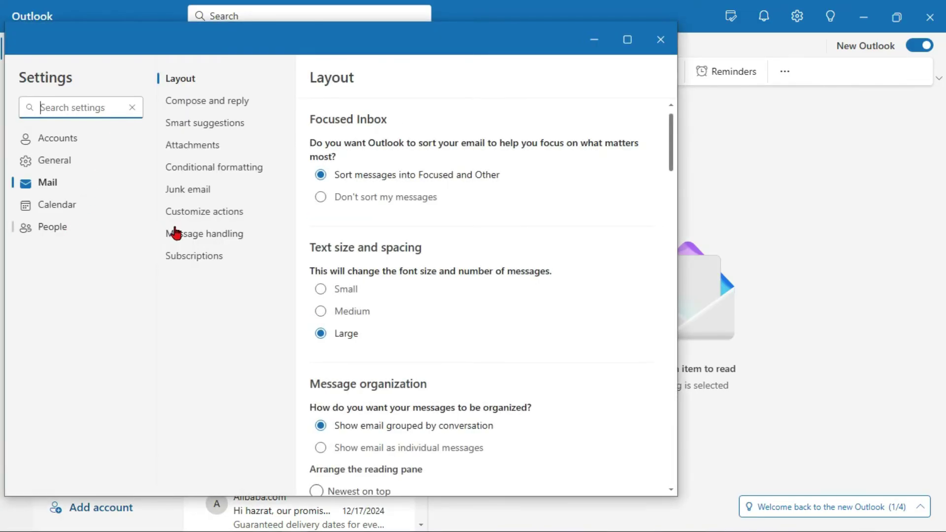
pyautogui.click(64, 160)
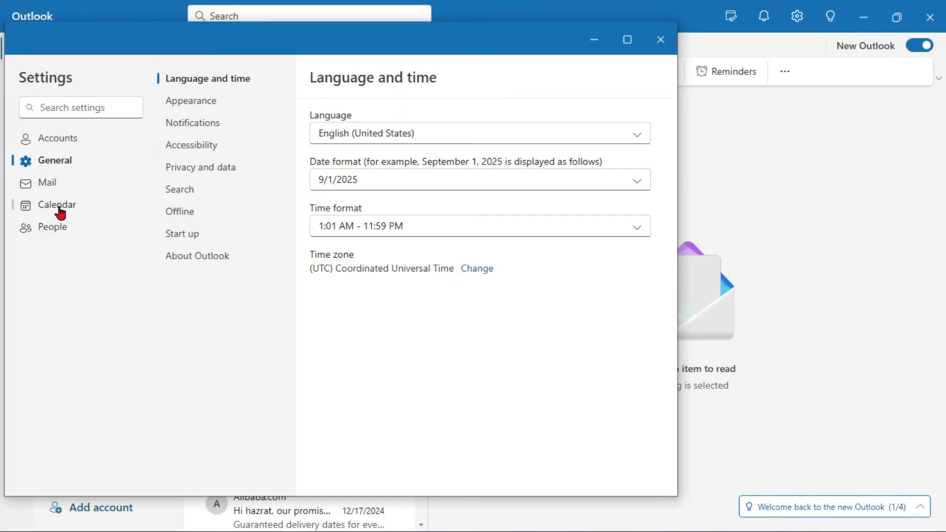
pyautogui.click(176, 216)
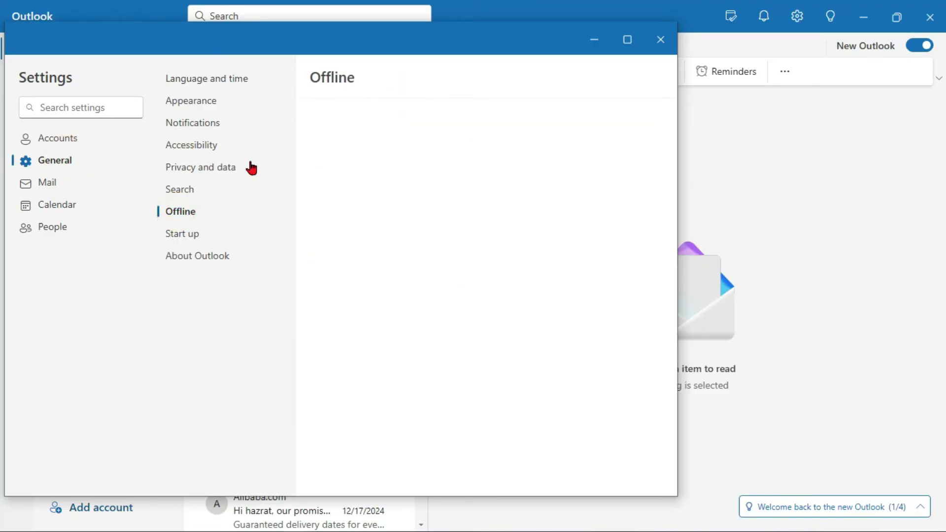